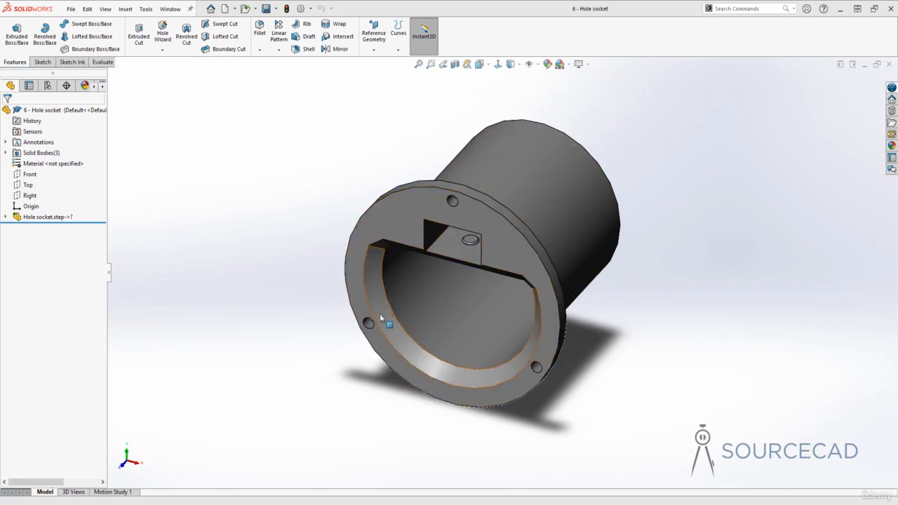
middle_drag(379, 314, 370, 259)
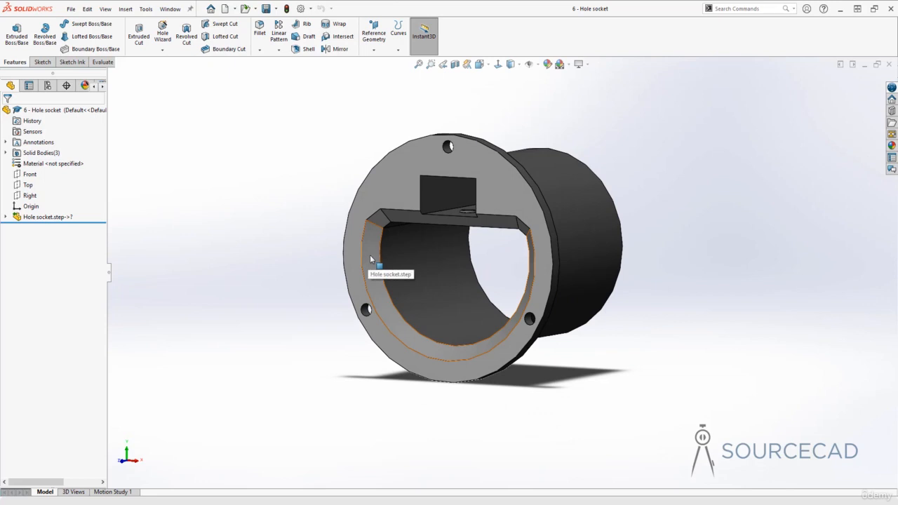
middle_drag(436, 253, 350, 264)
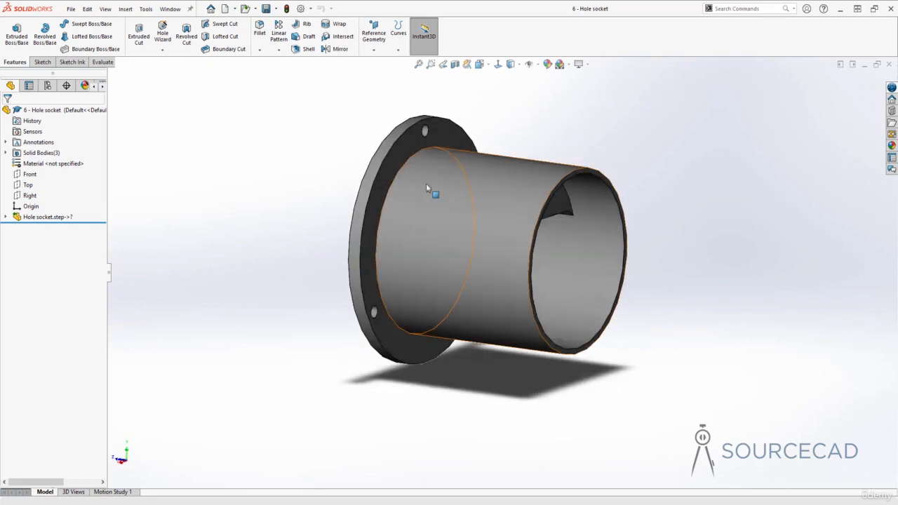
middle_drag(311, 190, 448, 255)
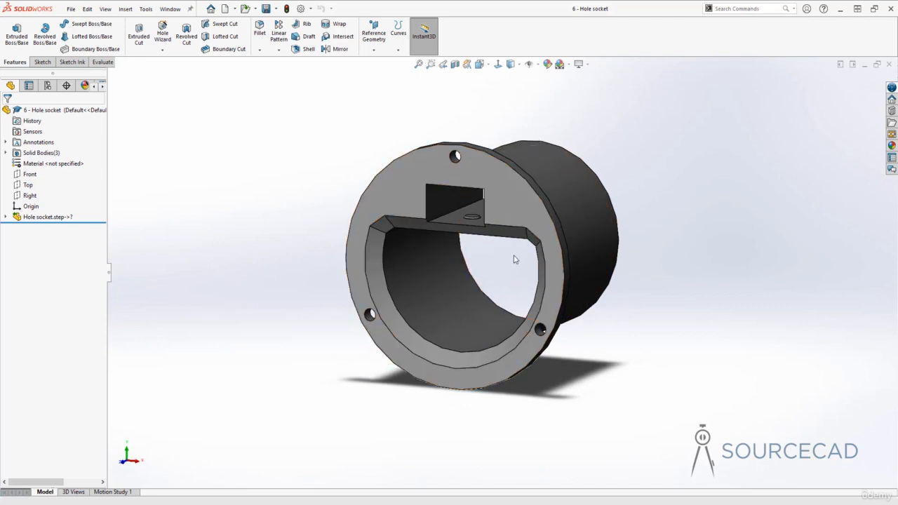
middle_drag(514, 259, 506, 280)
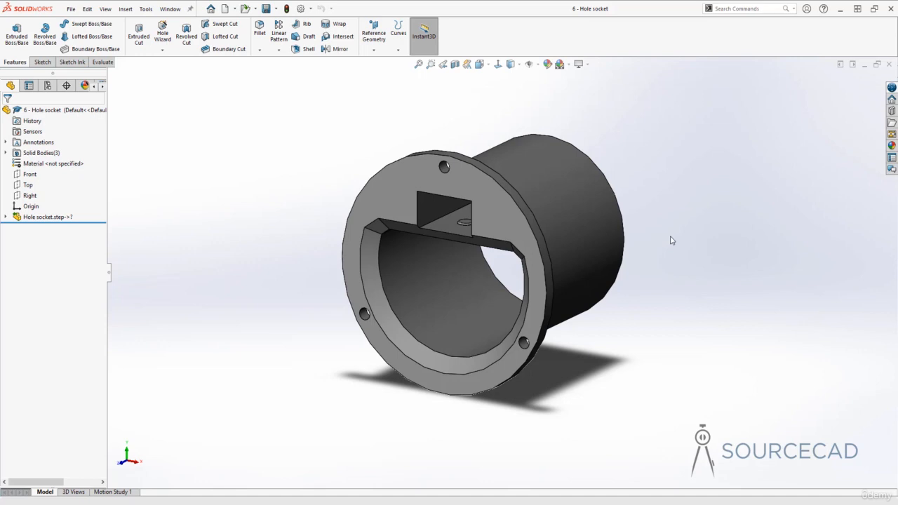
Enable the Markup tool set in the CommandManager and display its tools.
right_click(96, 65)
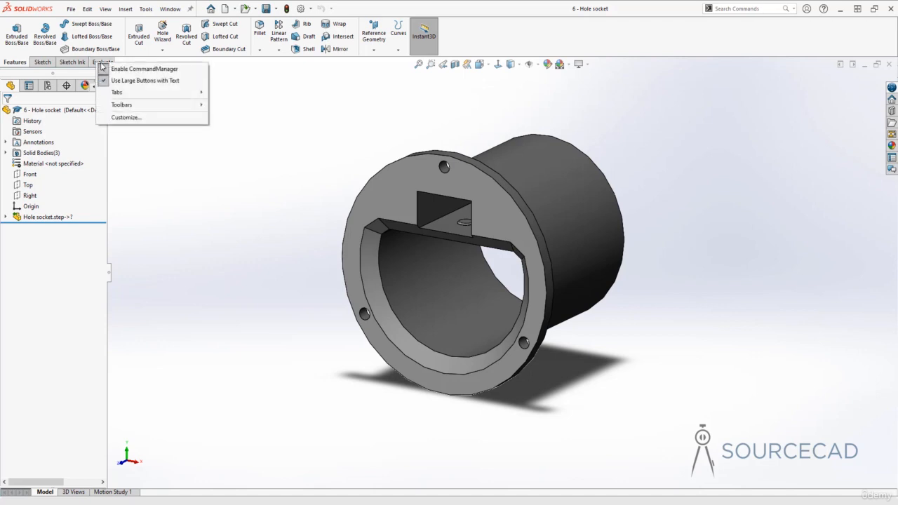
mouse_move(140, 97)
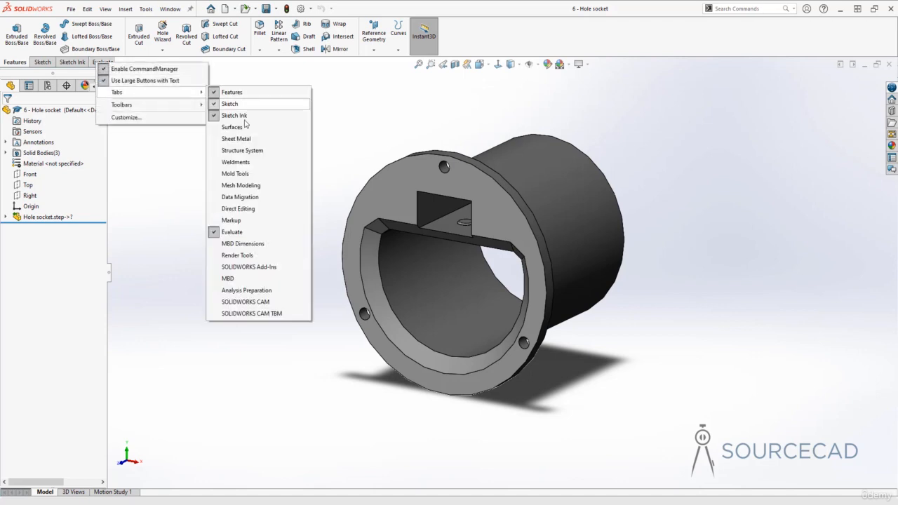
click(231, 220)
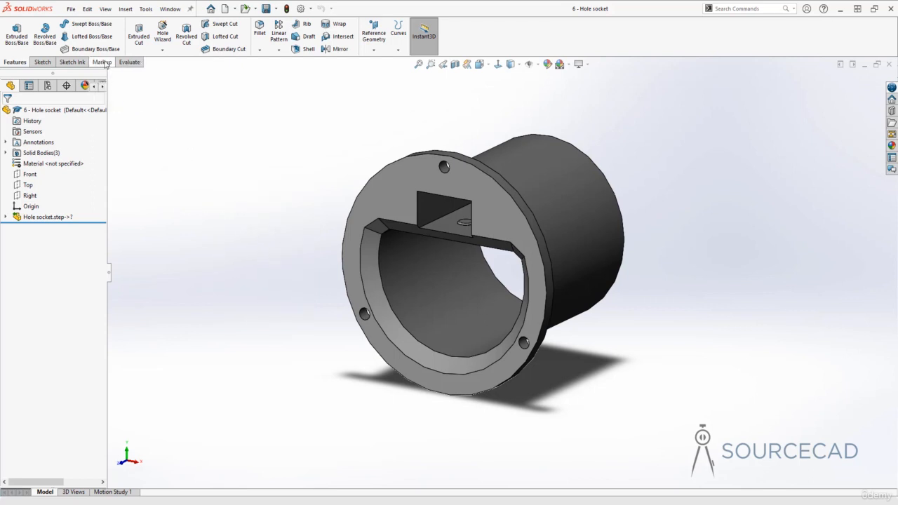
click(102, 62)
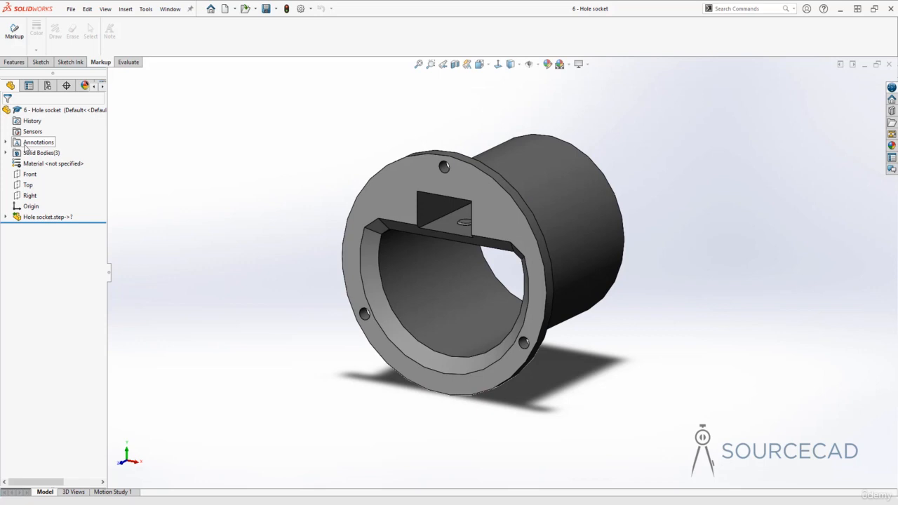
Start a new markup and draw a freehand orange arrow pointing at the upper screw hole in the flange.
click(14, 33)
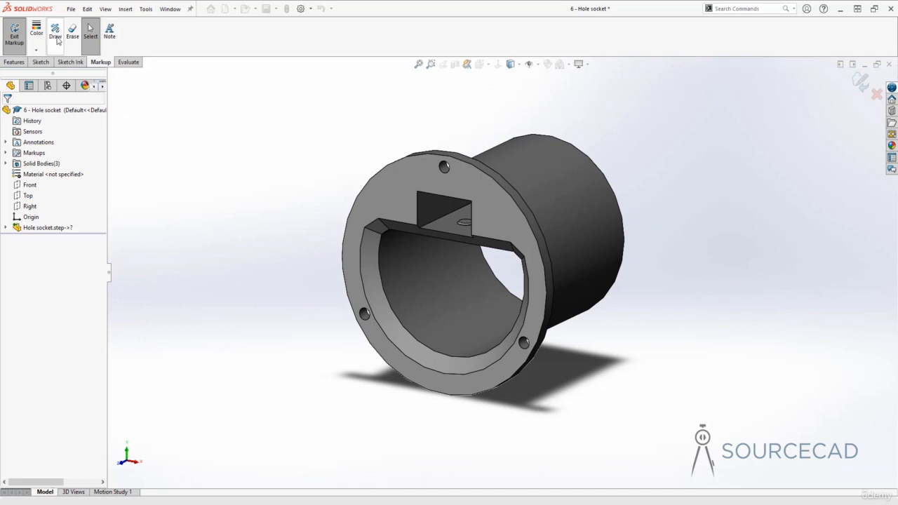
click(55, 35)
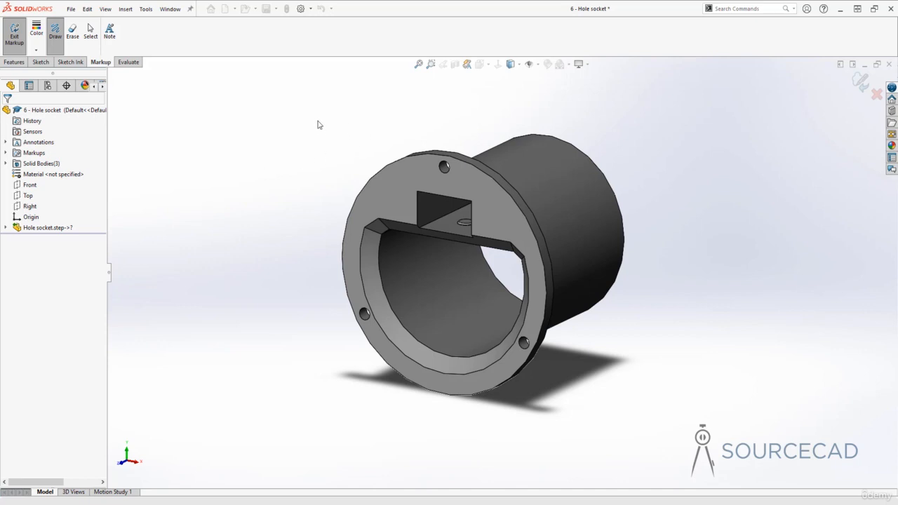
mouse_move(317, 121)
mouse_down()
mouse_move(442, 168)
mouse_move(427, 175)
mouse_up()
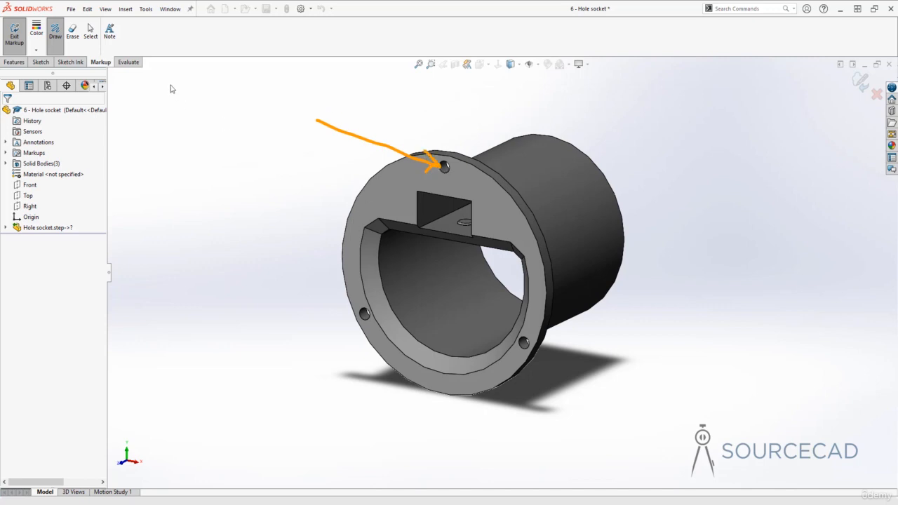
Add the note "Make six holes" at the tail of the orange arrow and expand the Markups folder in the feature tree.
click(110, 32)
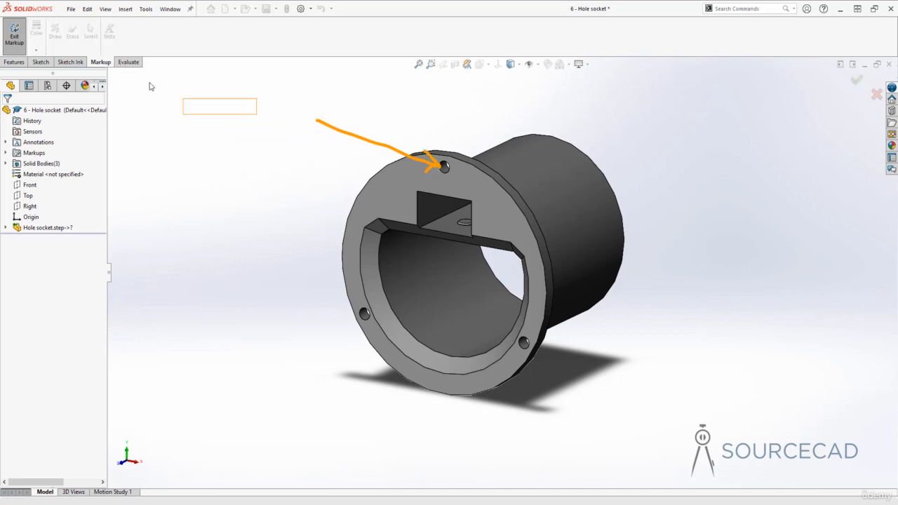
click(202, 102)
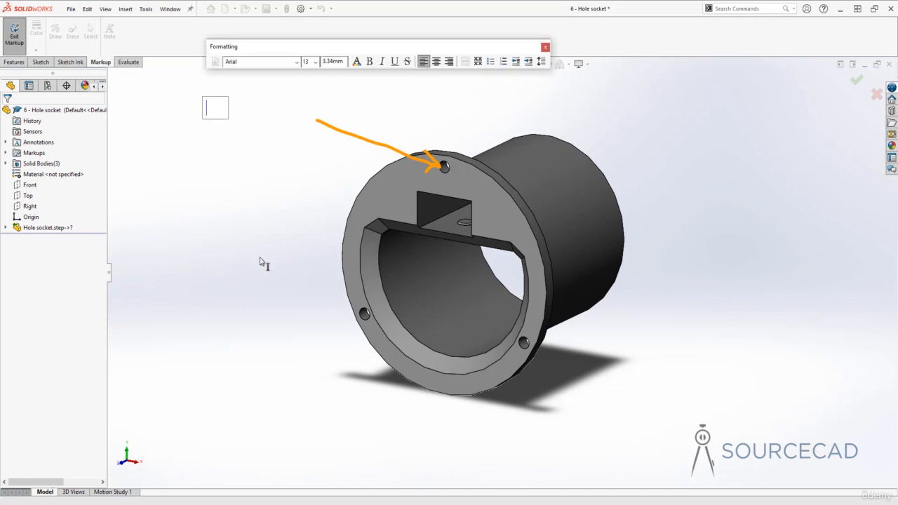
text(Make )
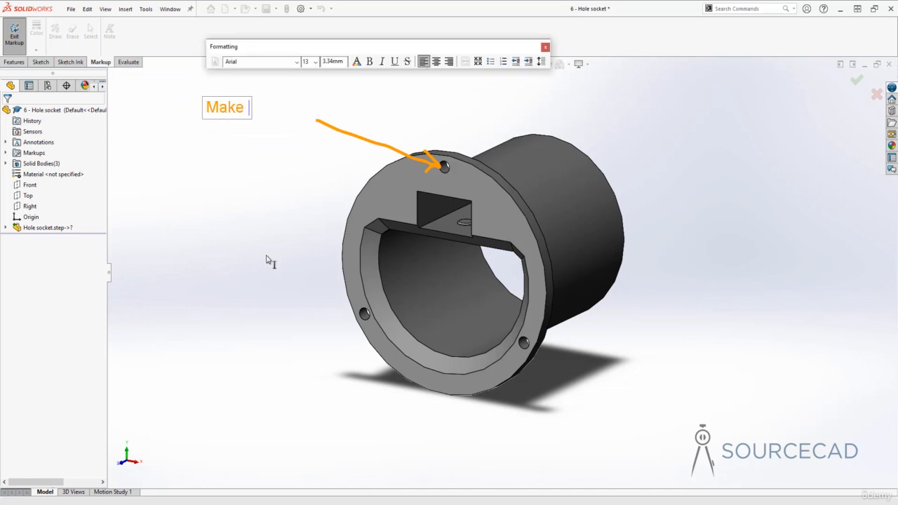
text(six holes)
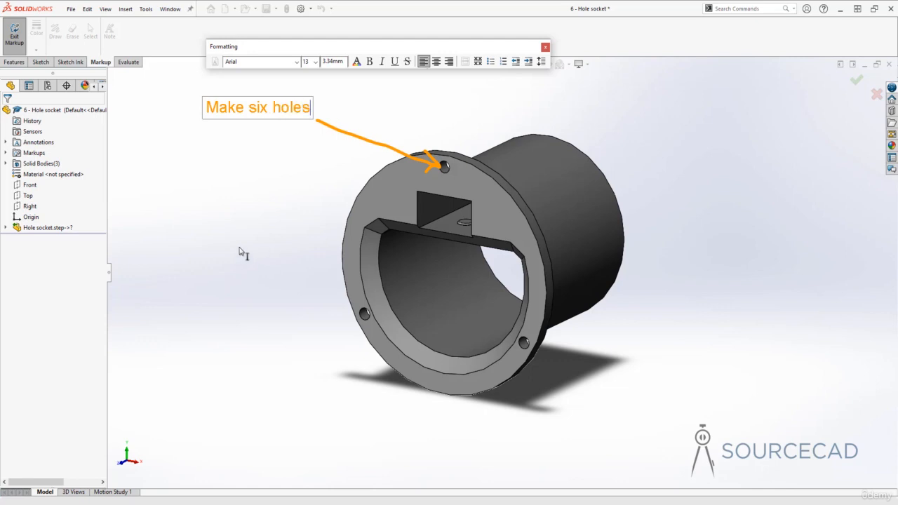
click(857, 80)
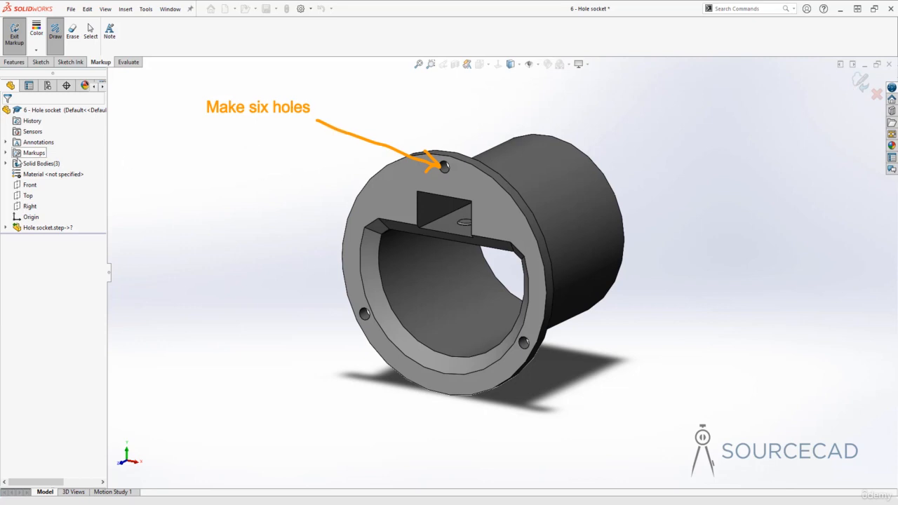
click(5, 152)
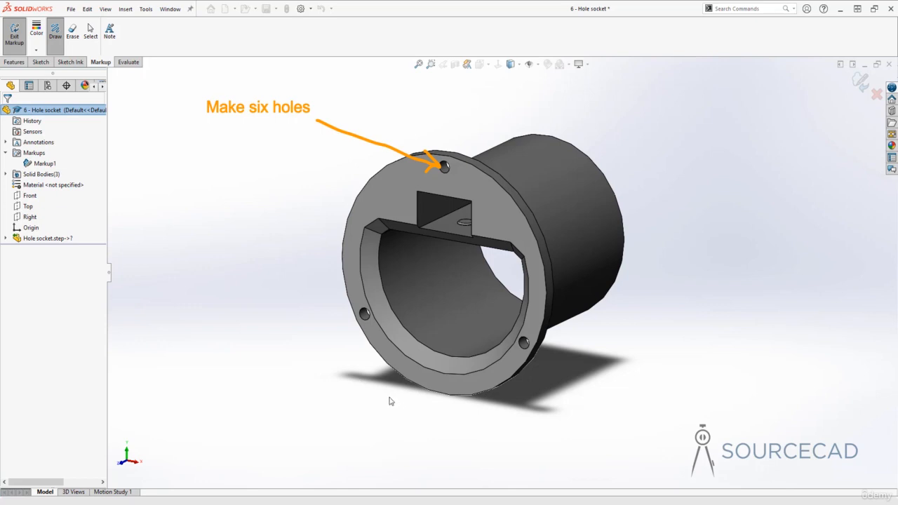
Change the markup colour to red and draw a freehand arrow pointing at the chamfer around the large opening.
click(38, 51)
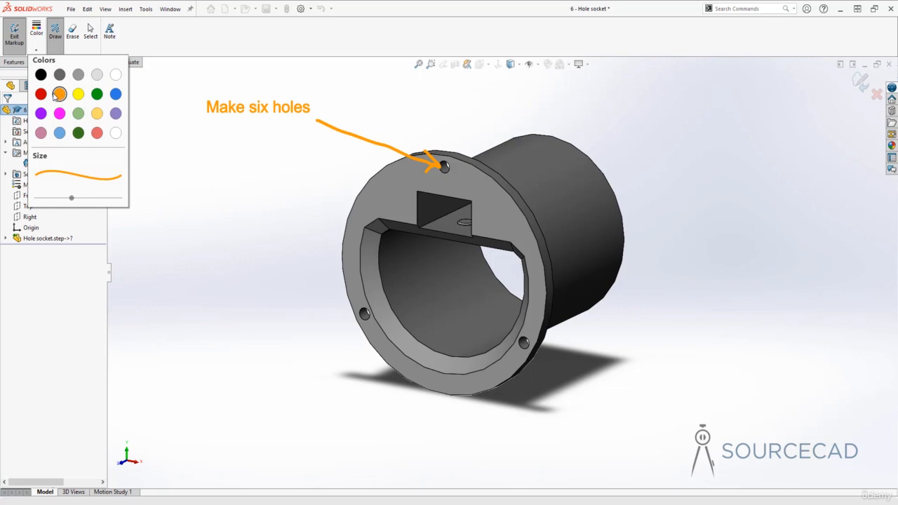
click(41, 94)
click(174, 39)
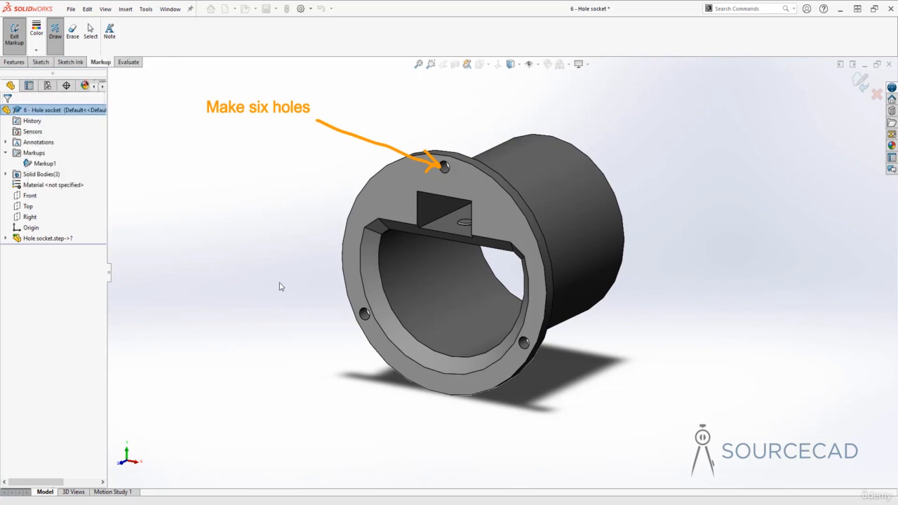
mouse_move(280, 285)
mouse_down()
mouse_move(376, 275)
mouse_move(366, 286)
mouse_up()
Insert a note reading "Decrease chamfer distance" beside the red arrow.
click(109, 32)
click(194, 287)
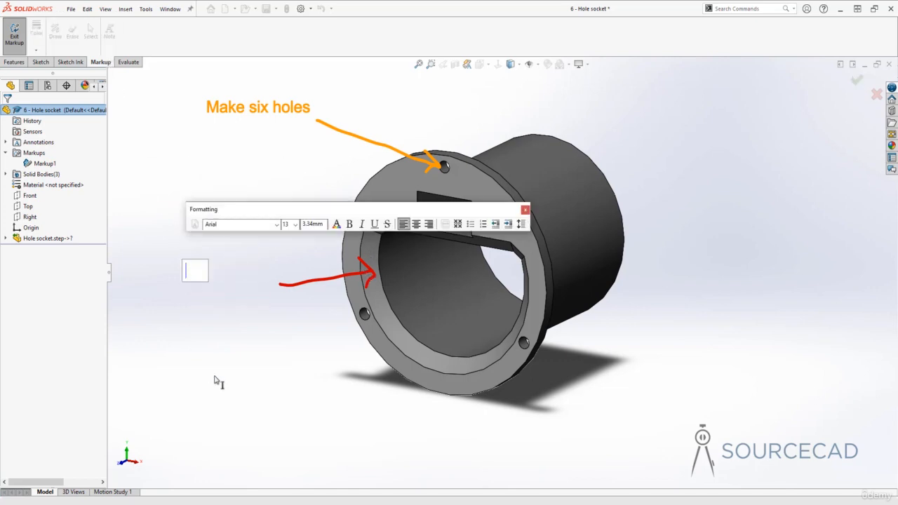
text(Decrease)
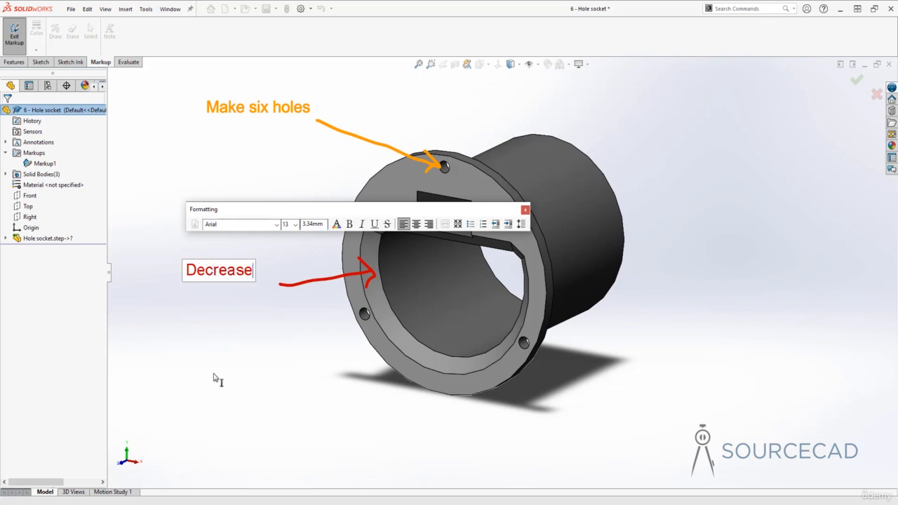
text( chamfer distance)
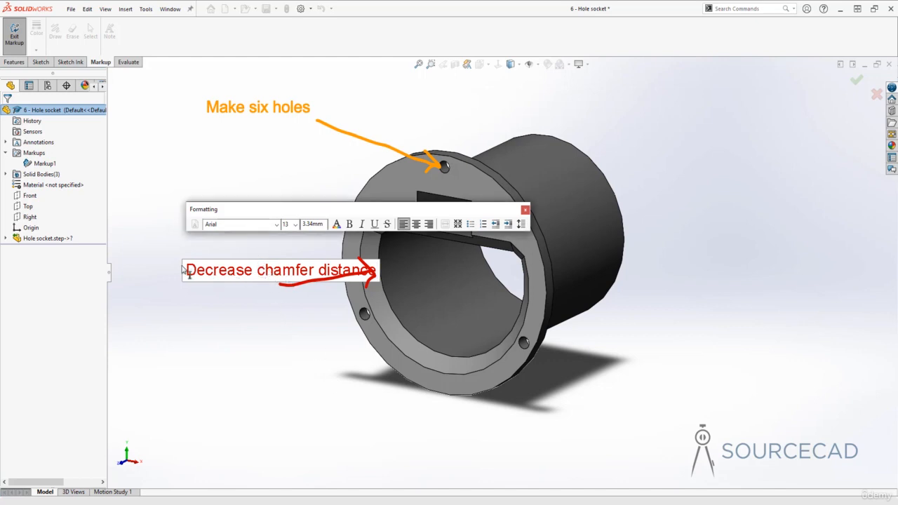
Set the chamfer note's font size to 9, finish the note and exit the markup with its contents kept.
drag(183, 271, 377, 281)
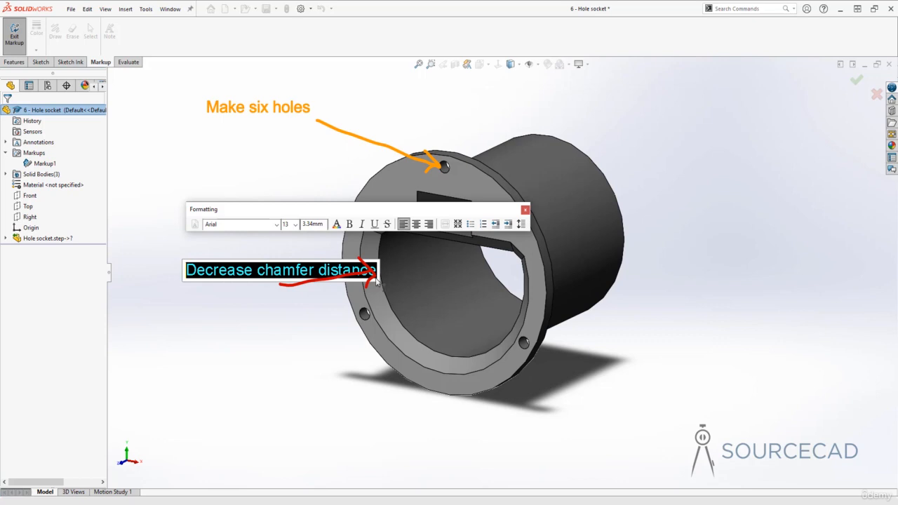
click(296, 224)
click(286, 235)
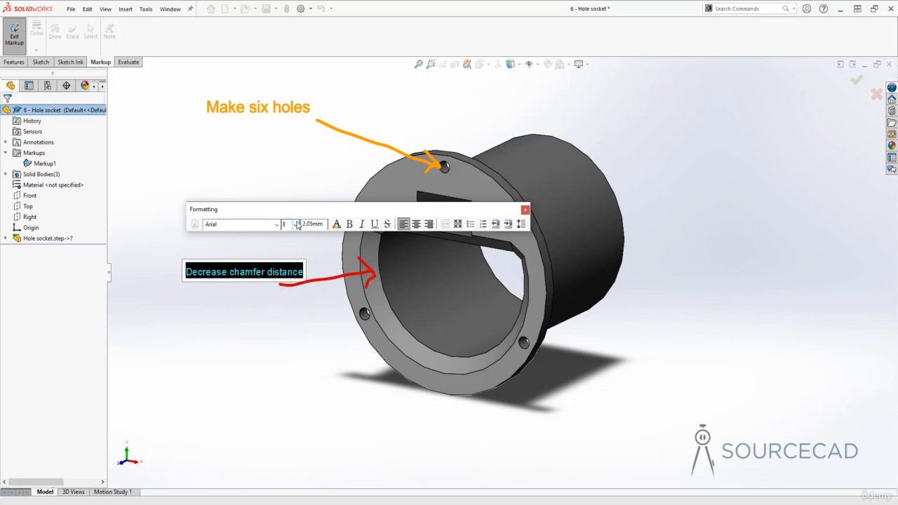
click(295, 224)
click(288, 245)
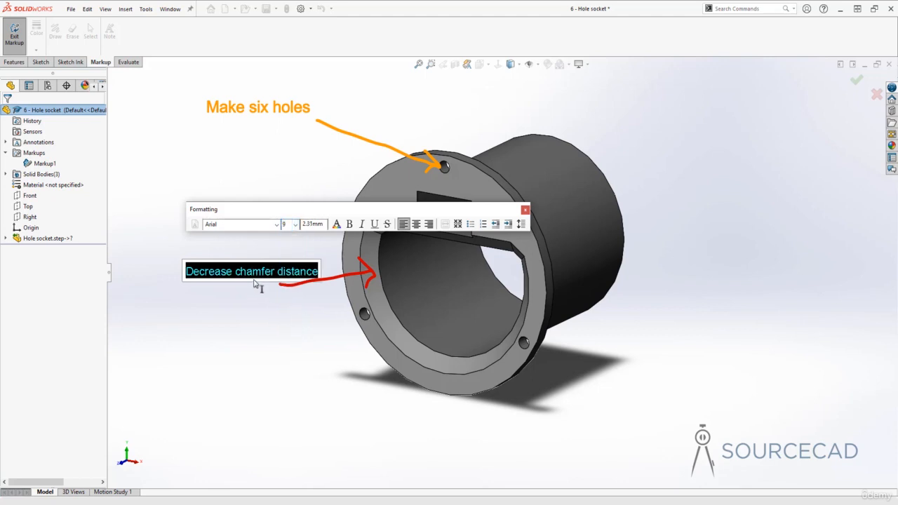
drag(253, 277, 253, 280)
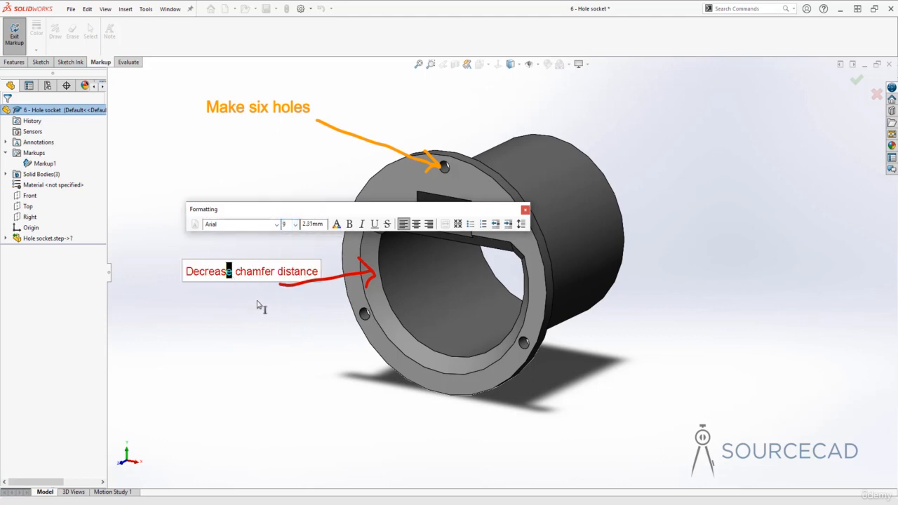
click(261, 303)
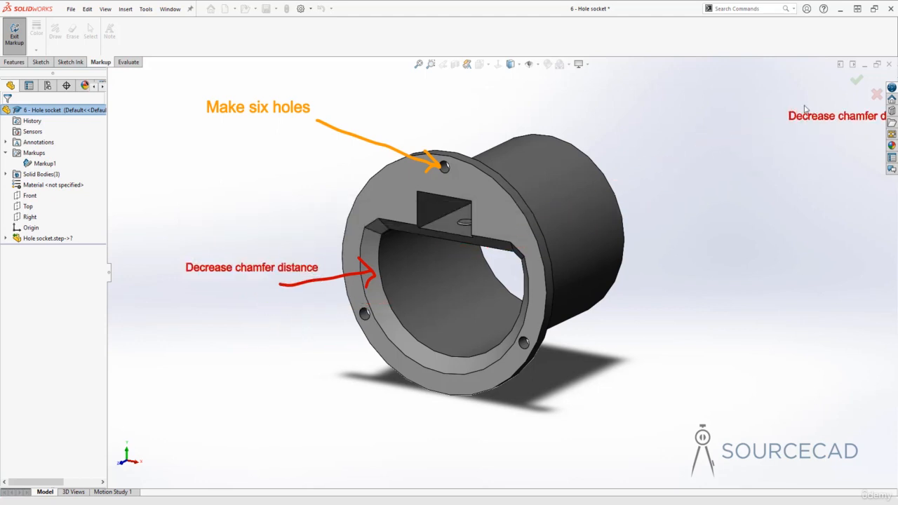
key(Escape)
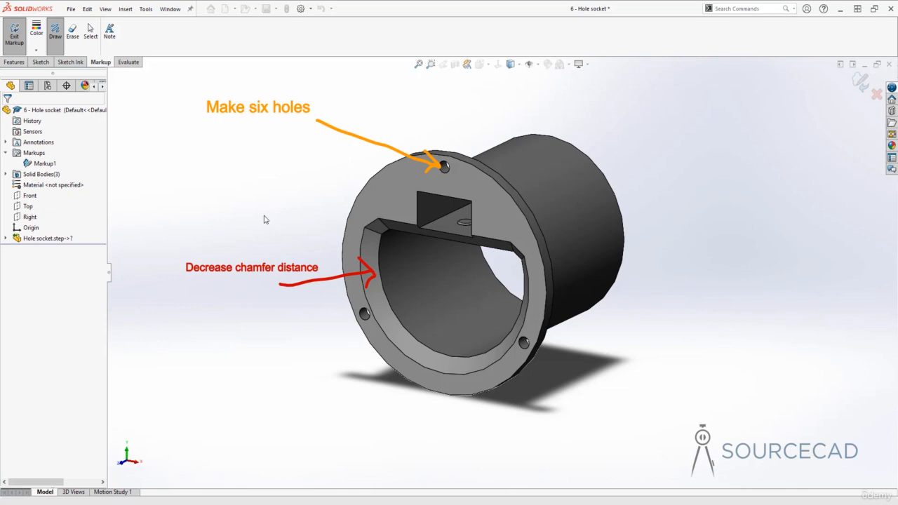
click(862, 82)
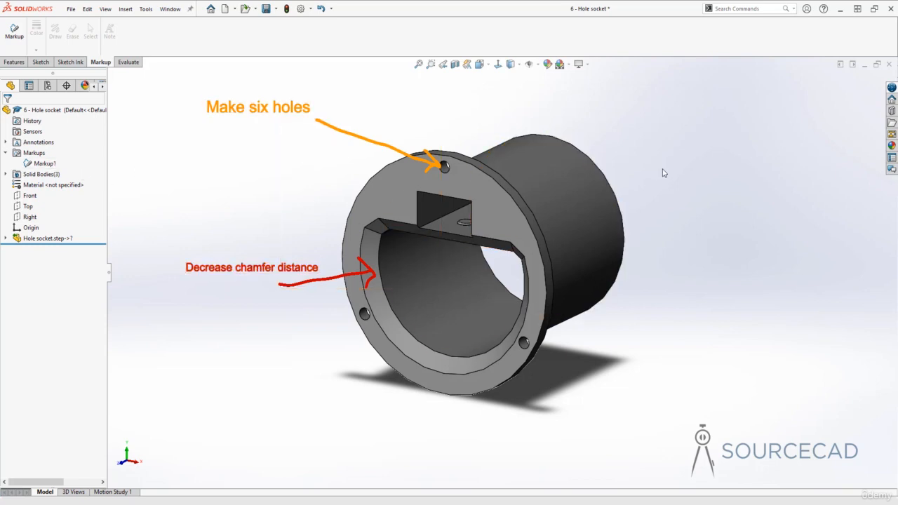
Start a second markup showing the tube side and draw joined red arrows to the tube-flange junction and the tube's open rim.
mouse_move(663, 172)
middle_down()
mouse_move(645, 190)
mouse_move(582, 201)
mouse_move(558, 194)
mouse_move(567, 187)
mouse_move(369, 145)
mouse_move(413, 146)
middle_up()
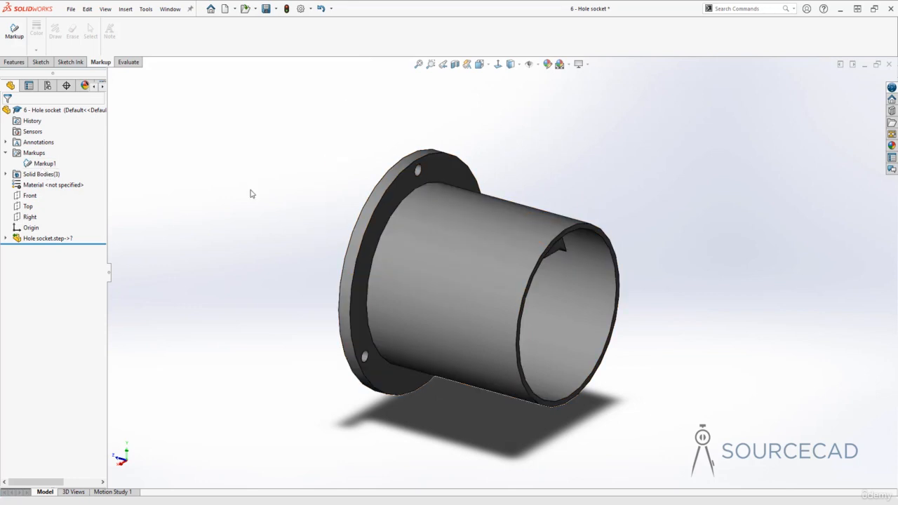
click(14, 32)
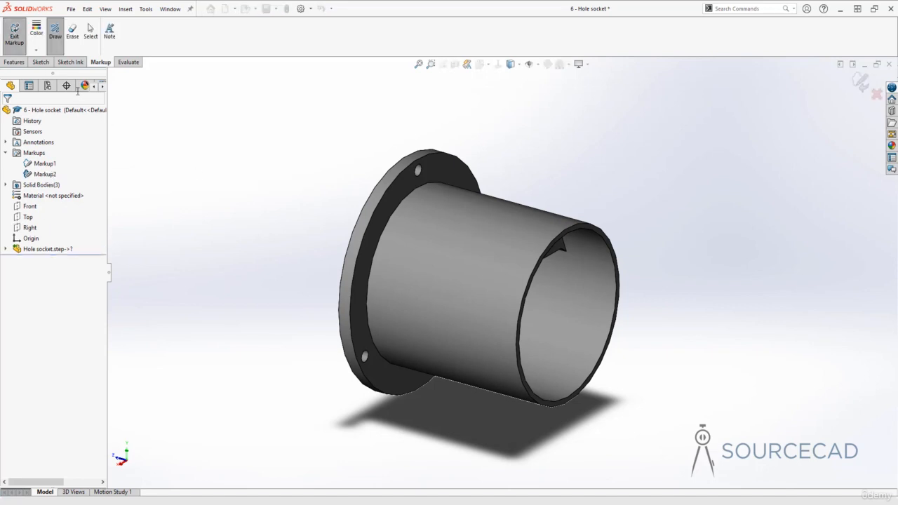
mouse_move(662, 184)
mouse_down()
mouse_move(606, 232)
mouse_move(624, 236)
mouse_up()
drag(420, 186, 662, 187)
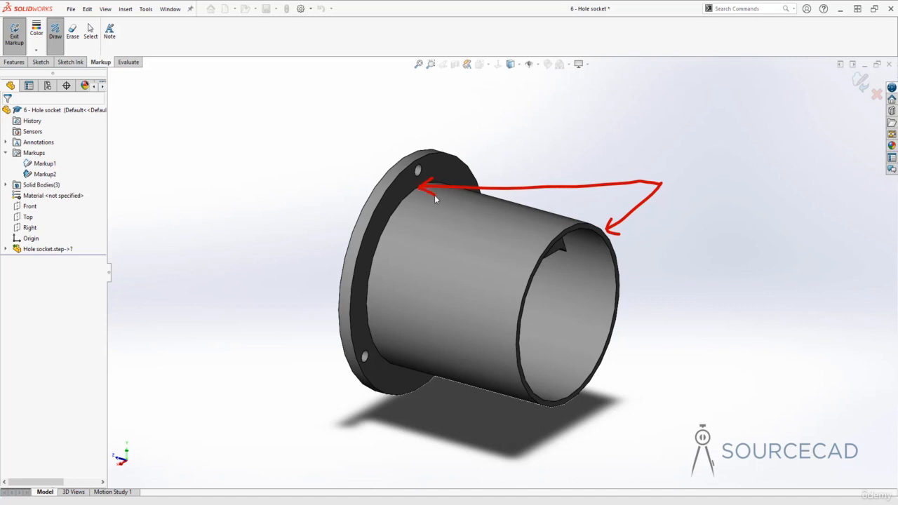
Add the note "Add fillets" just above the point where the two red arrows meet.
click(110, 31)
click(661, 161)
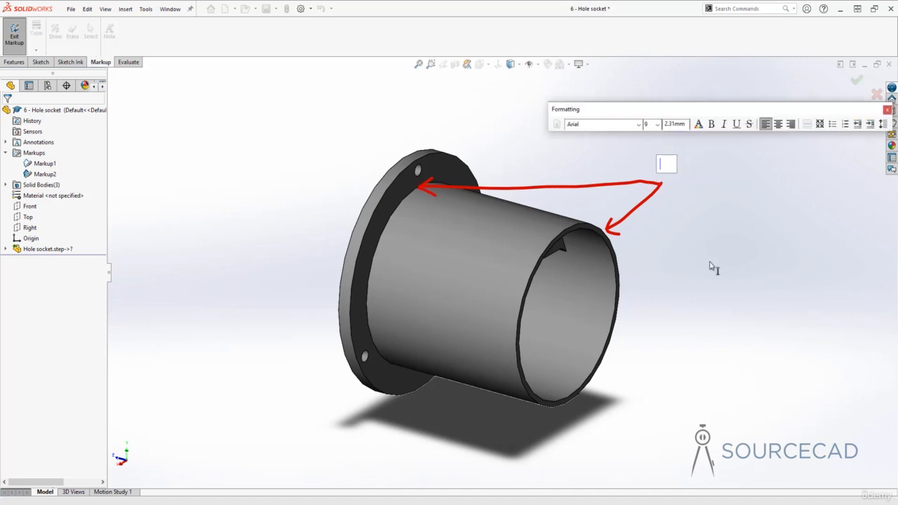
text(Add fillets)
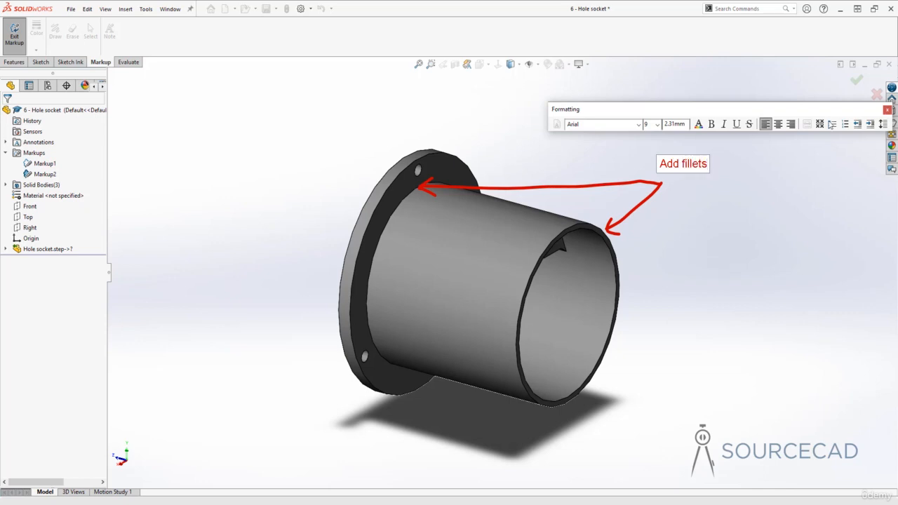
click(856, 81)
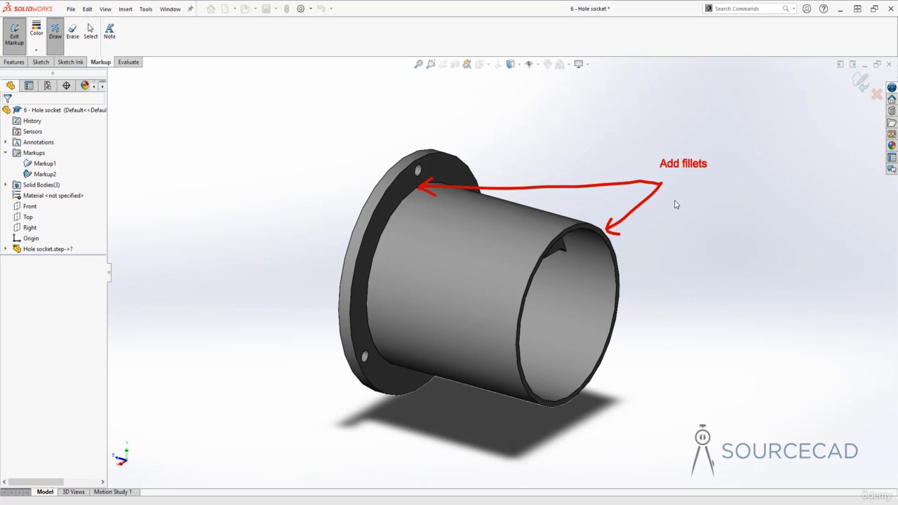
Exit the second markup with its arrows and fillet note kept.
click(72, 32)
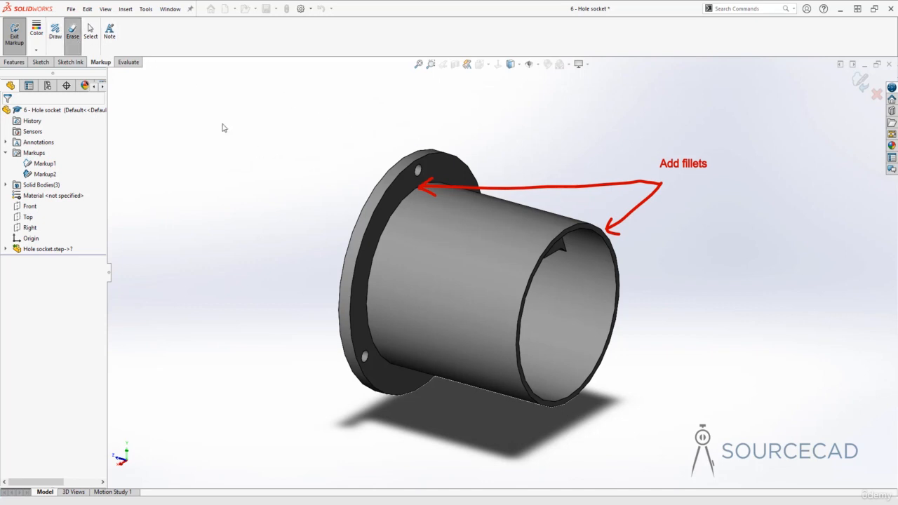
click(55, 31)
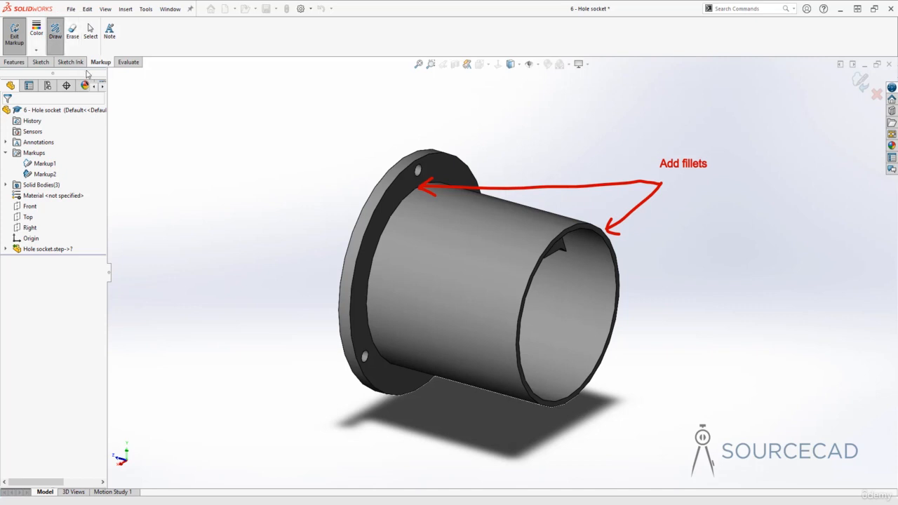
click(860, 82)
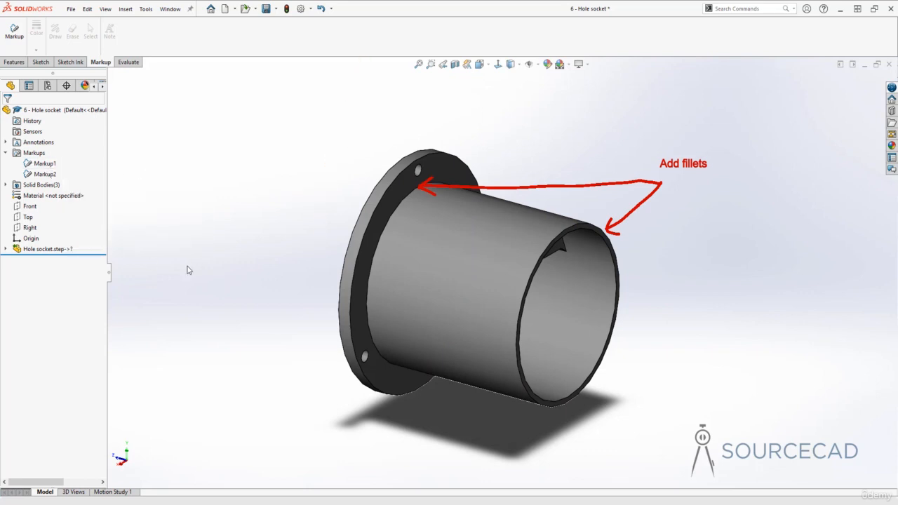
Orient the view to Markup1, to Markup2 and back to Markup1 to review their annotations.
click(53, 166)
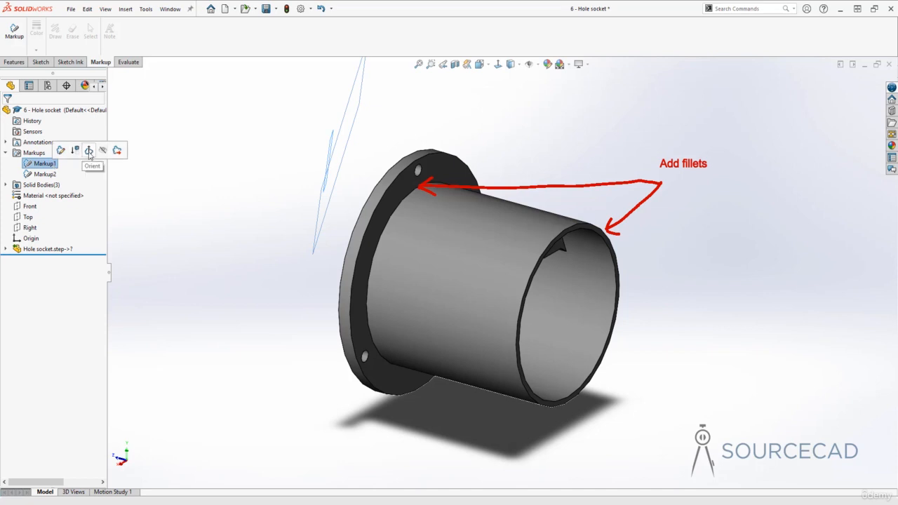
click(89, 151)
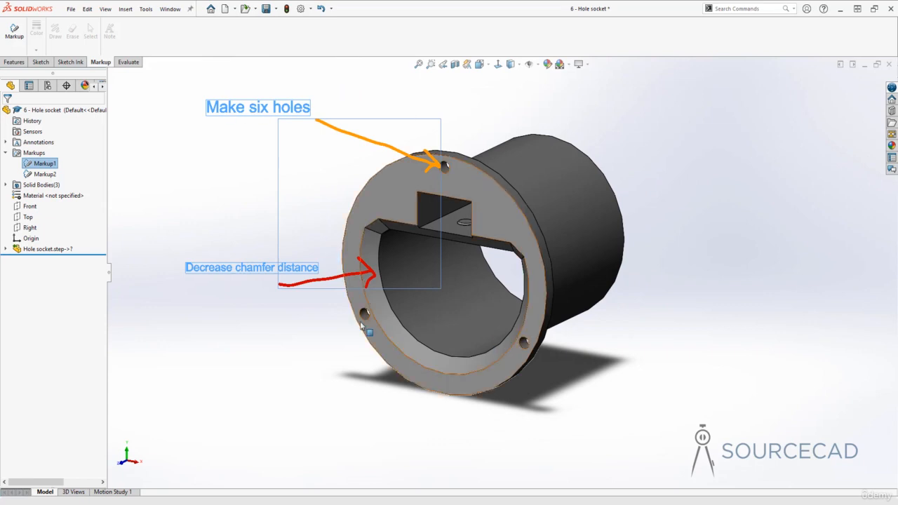
click(44, 174)
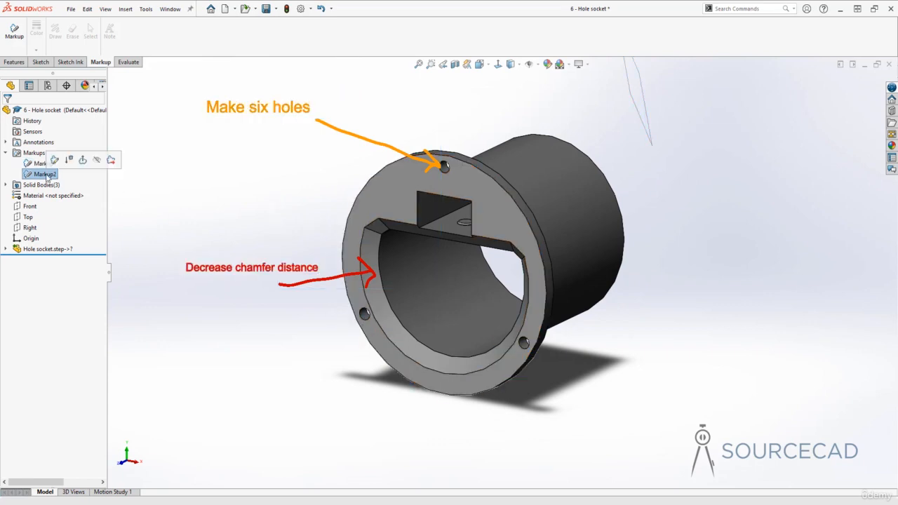
click(83, 160)
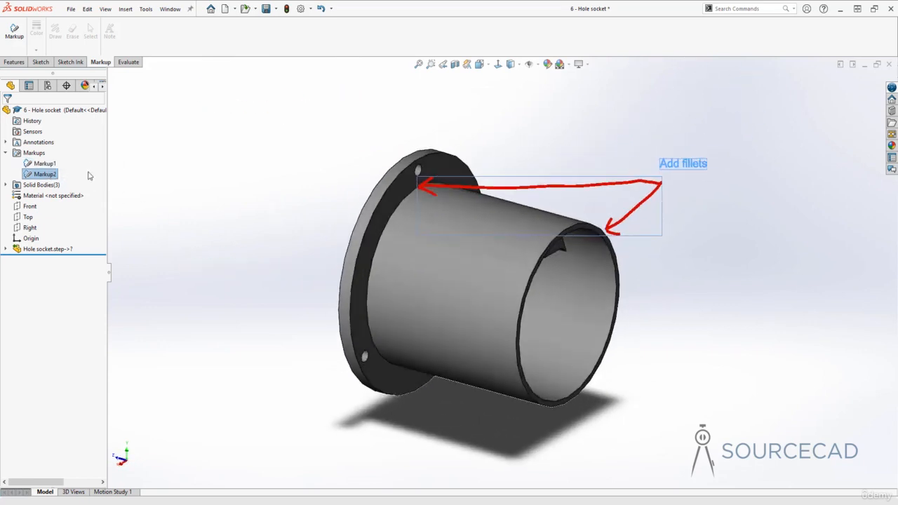
click(757, 308)
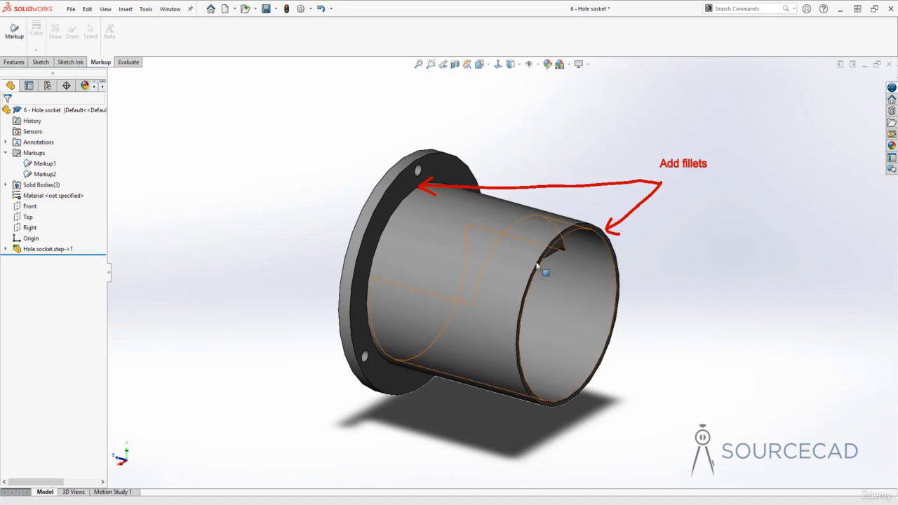
click(56, 163)
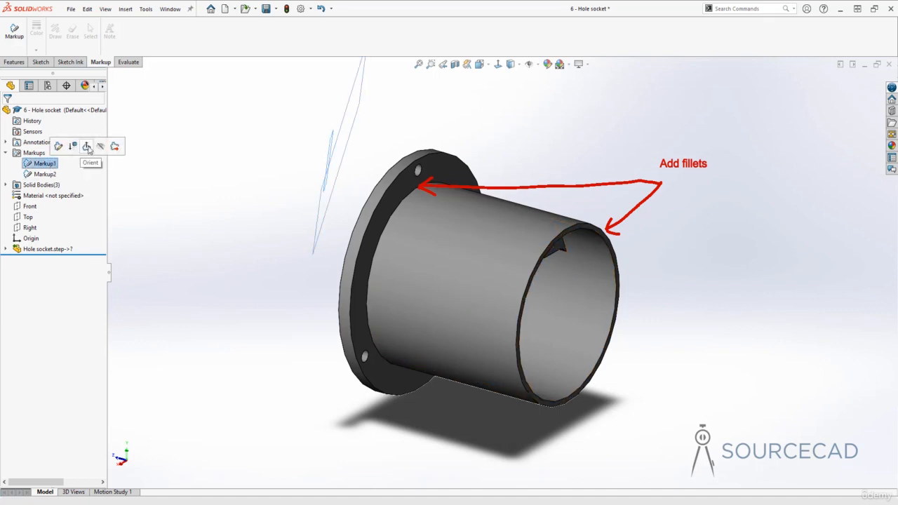
click(87, 146)
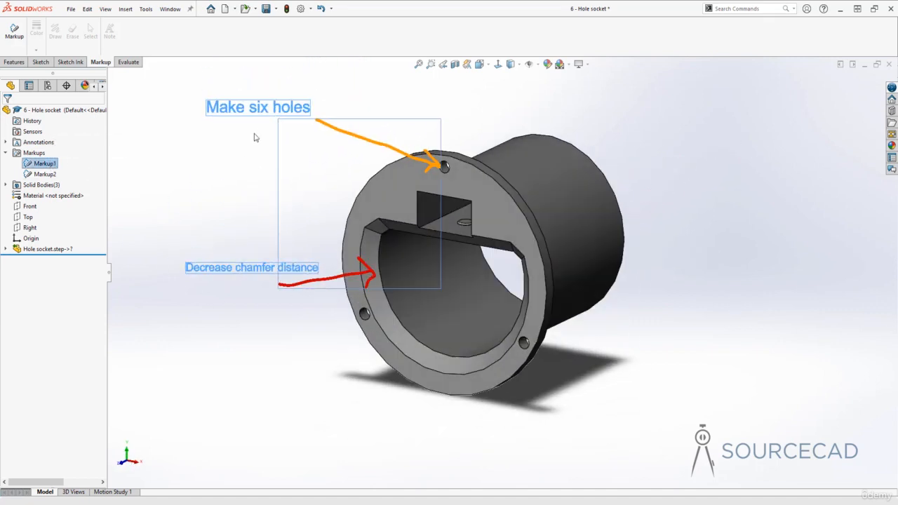
Export Markup1 to the Desktop as a PDF file named "sample markup".
right_click(40, 165)
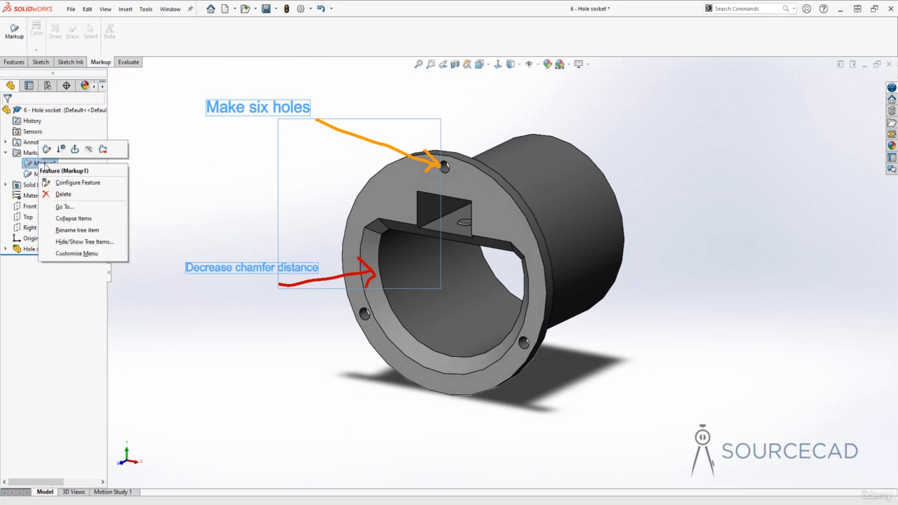
click(103, 150)
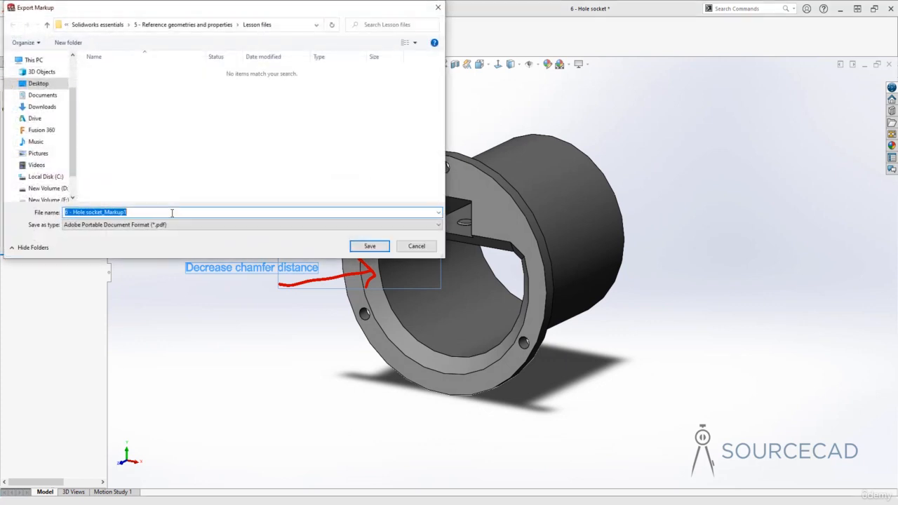
click(38, 83)
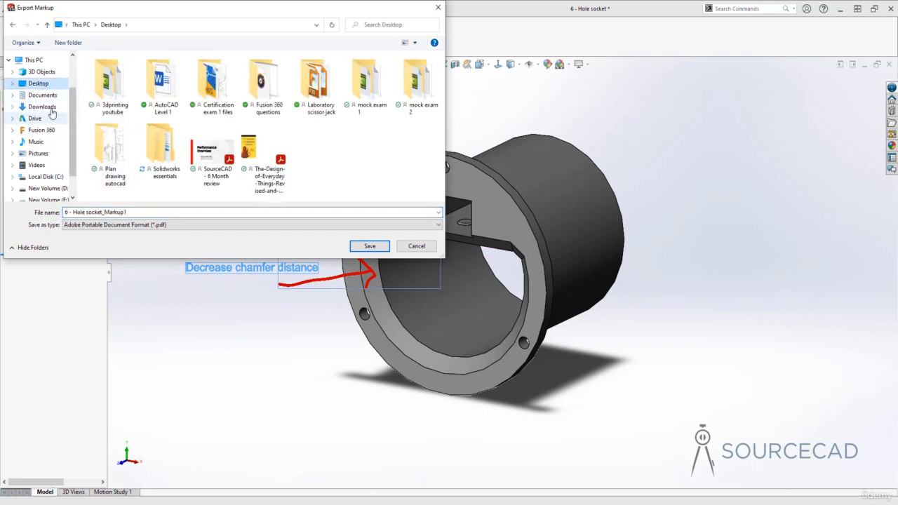
click(132, 215)
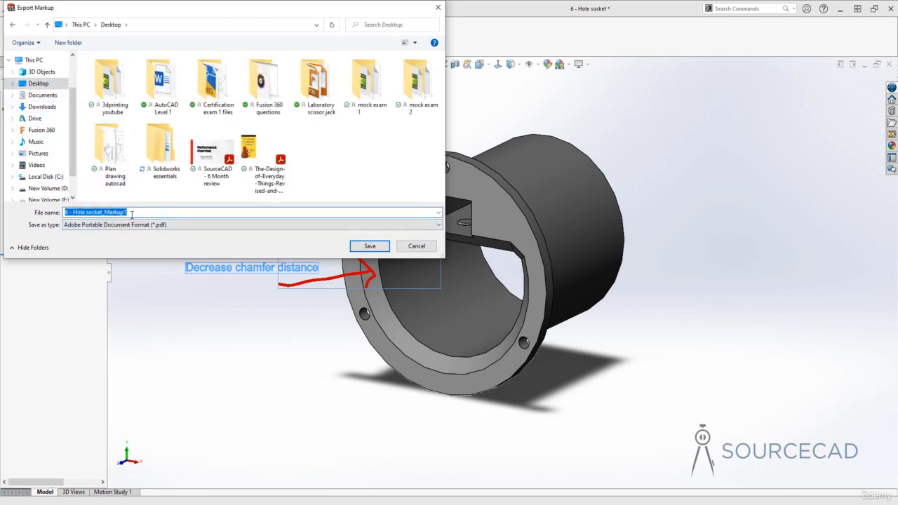
text(sample markup)
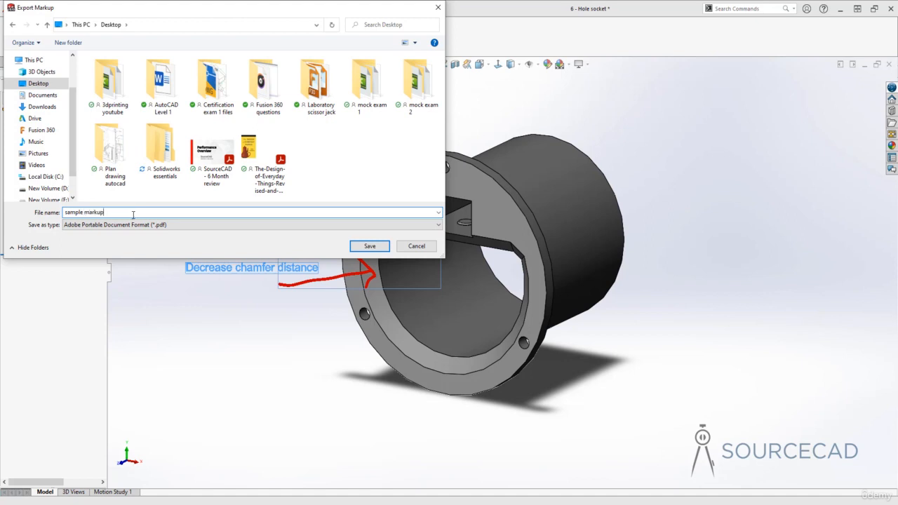
click(369, 245)
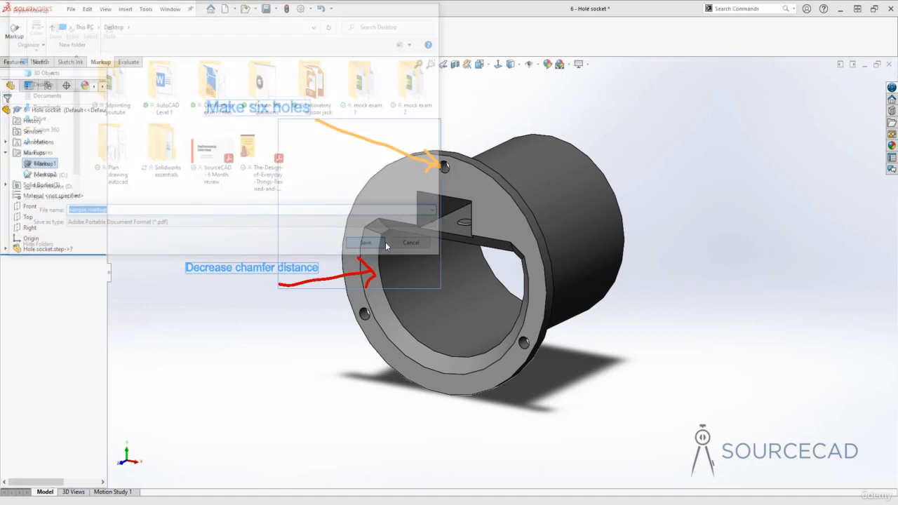
Open the exported "sample markup" PDF from the desktop in Acrobat Reader, check the markup page and close it.
click(839, 9)
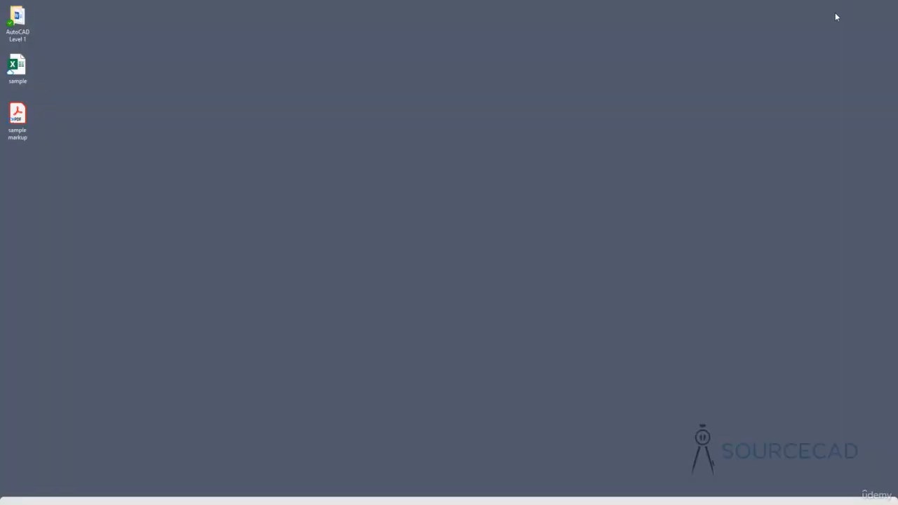
double_click(21, 120)
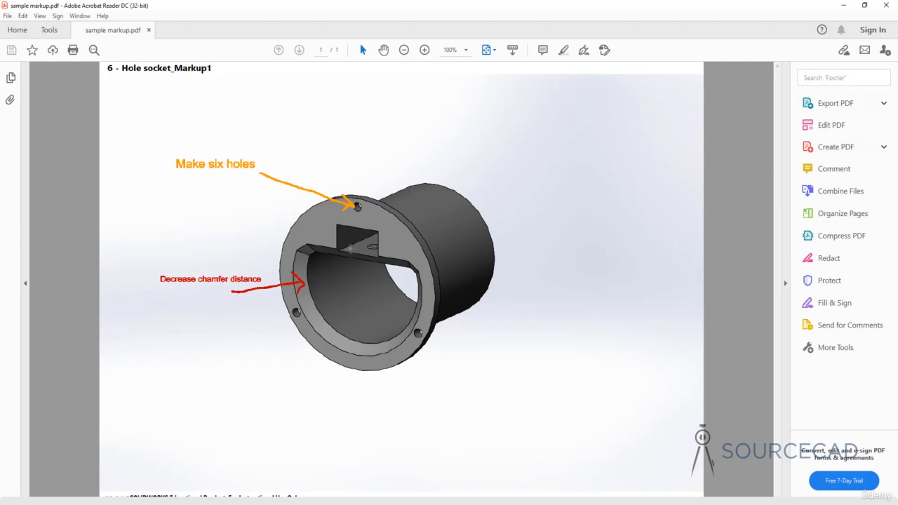
click(887, 5)
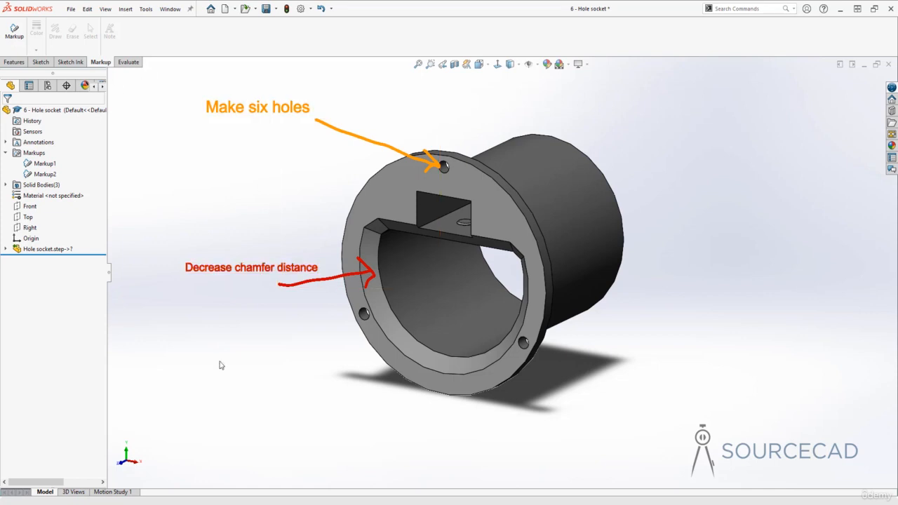
Examine how the notes and arrows of Markup1 and Markup2 display while the part is rotated.
click(52, 164)
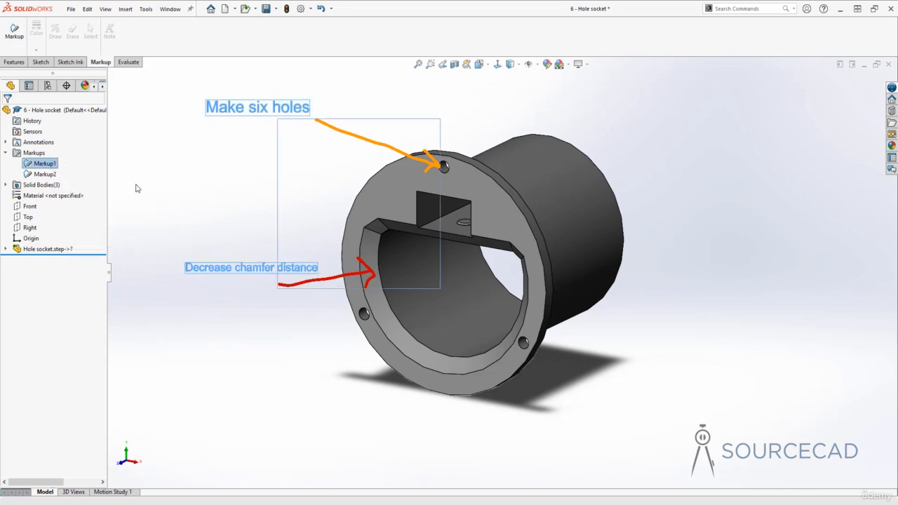
click(44, 174)
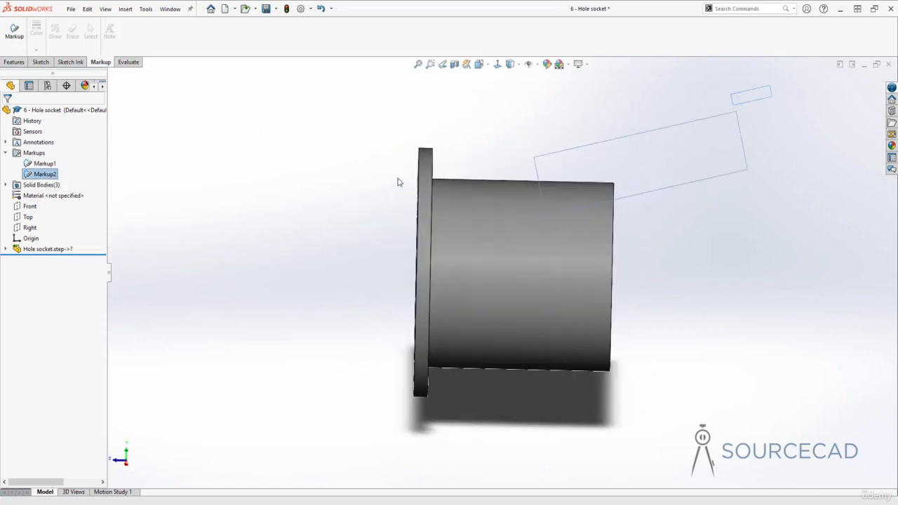
click(243, 245)
mouse_move(243, 245)
middle_down()
mouse_move(307, 254)
mouse_move(273, 233)
mouse_move(316, 237)
middle_up()
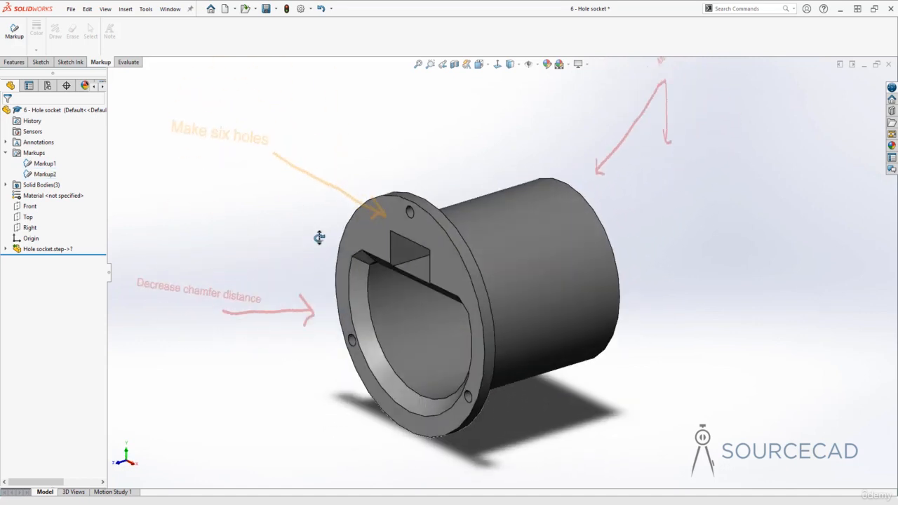
Hide Markup1 and Markup2, and check the part from other angles without annotations.
click(52, 164)
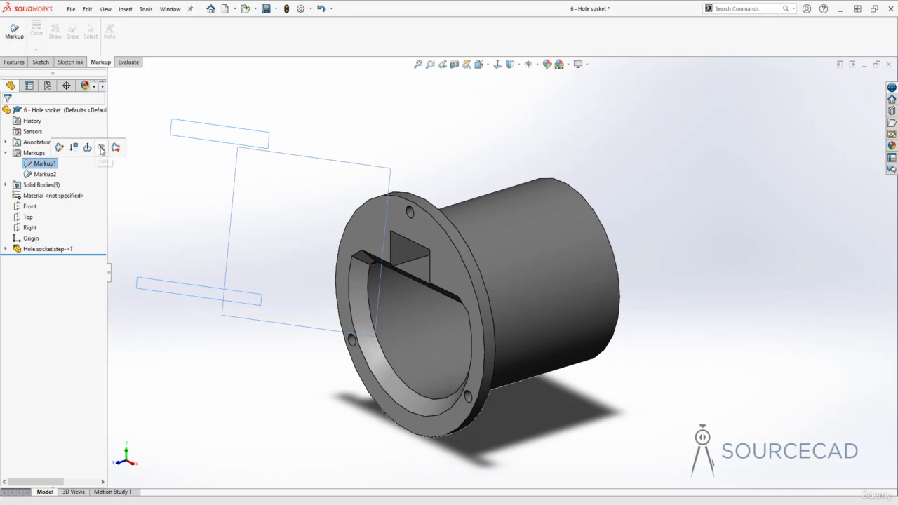
click(102, 147)
click(48, 174)
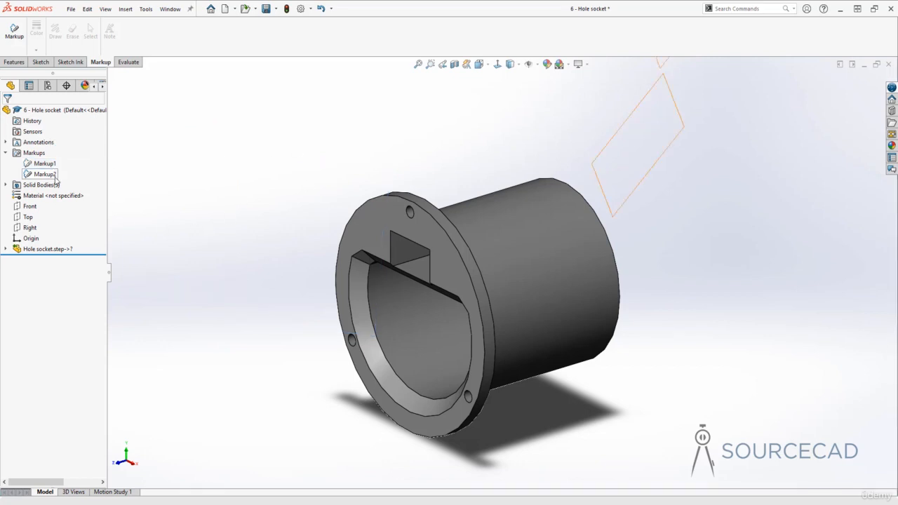
click(214, 232)
middle_drag(259, 303, 228, 253)
mouse_move(262, 208)
middle_down()
mouse_move(315, 274)
mouse_move(435, 218)
mouse_move(323, 201)
mouse_move(266, 203)
middle_up()
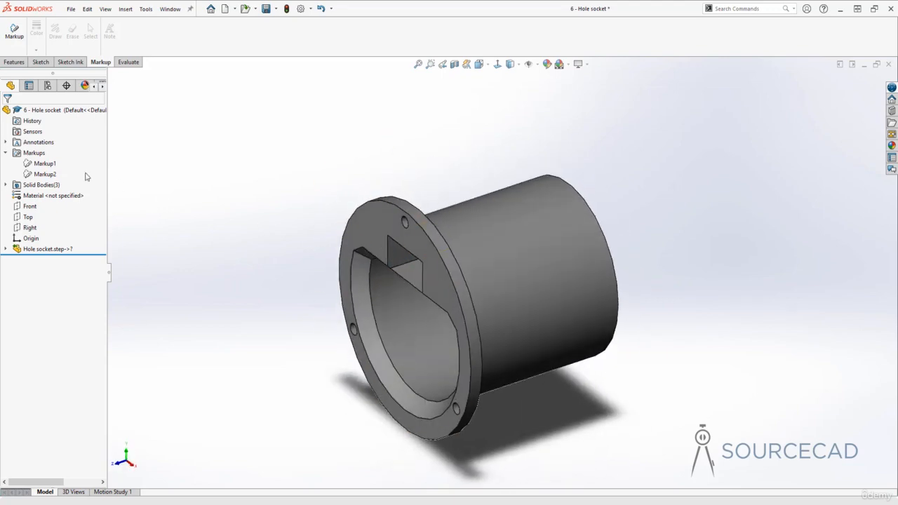
Show Markup1 and Markup2 again and check their annotations while rotating the part.
double_click(44, 163)
mouse_move(264, 215)
middle_down()
mouse_move(241, 207)
mouse_move(275, 221)
mouse_move(249, 213)
mouse_move(259, 217)
middle_up()
click(44, 164)
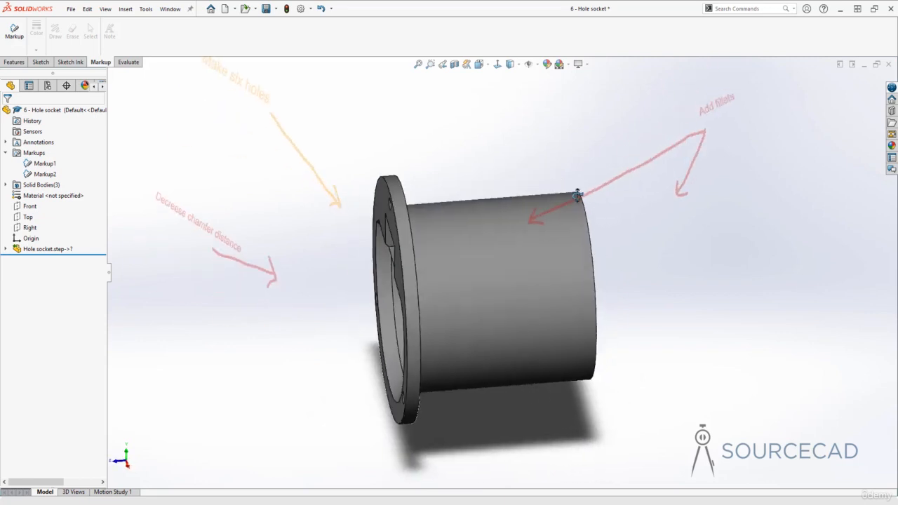
middle_drag(605, 195, 668, 240)
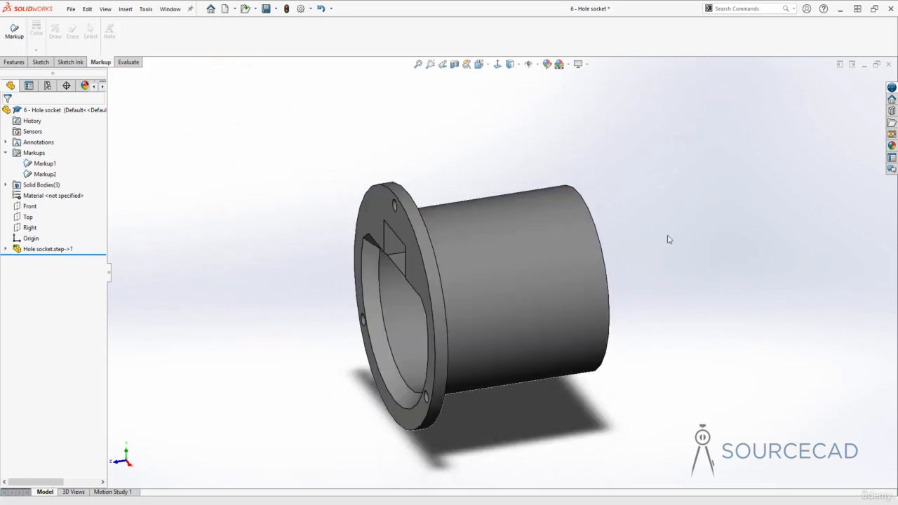